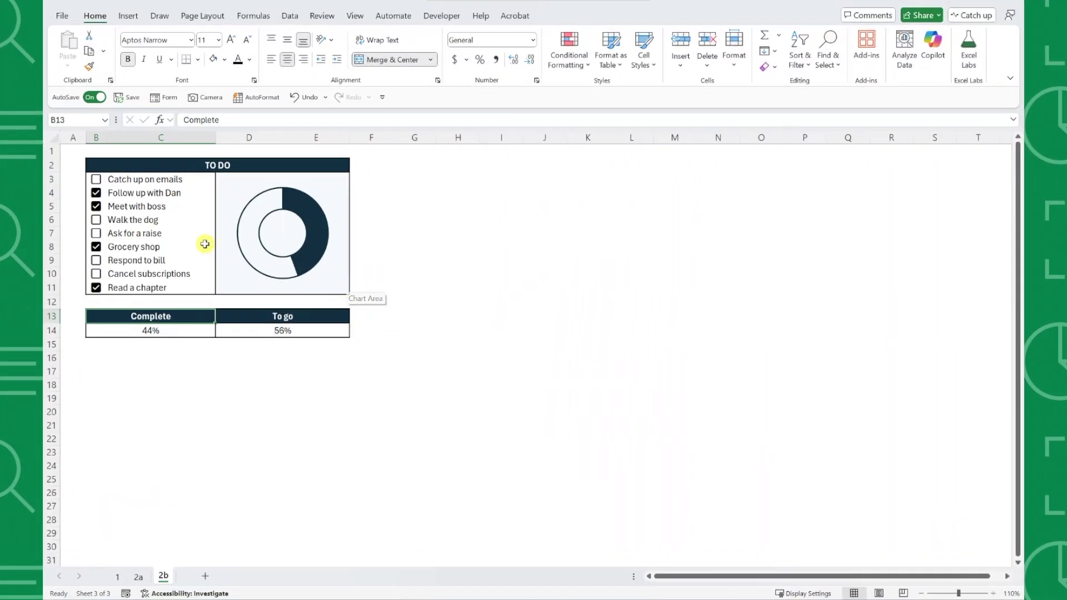
Tick Catch up on emails, Walk the dog, Ask for a raise, Respond to bill and Cancel subscriptions.
click(95, 179)
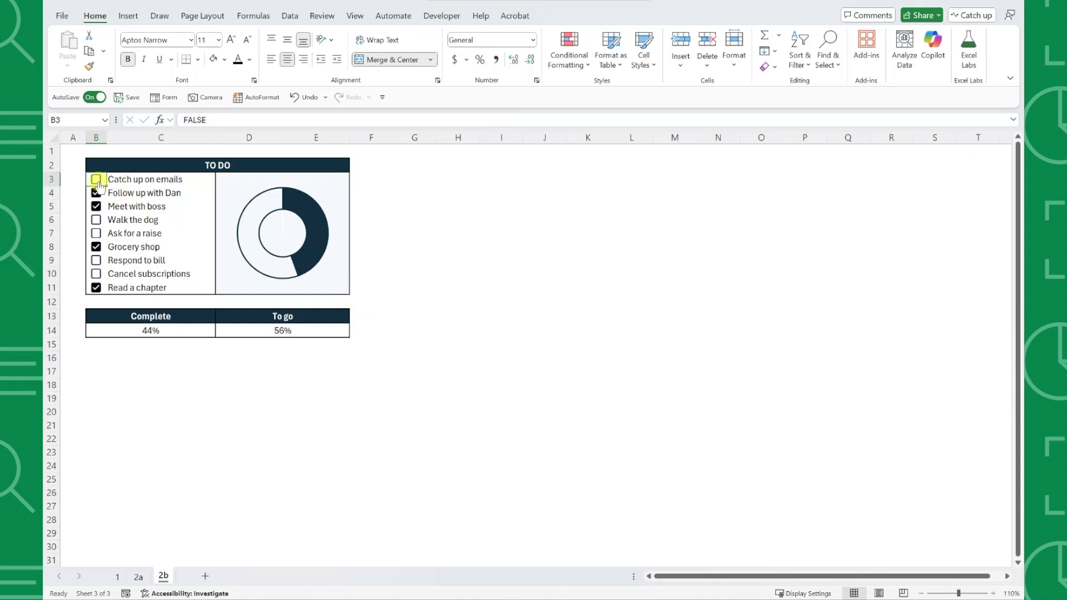
click(96, 220)
click(96, 234)
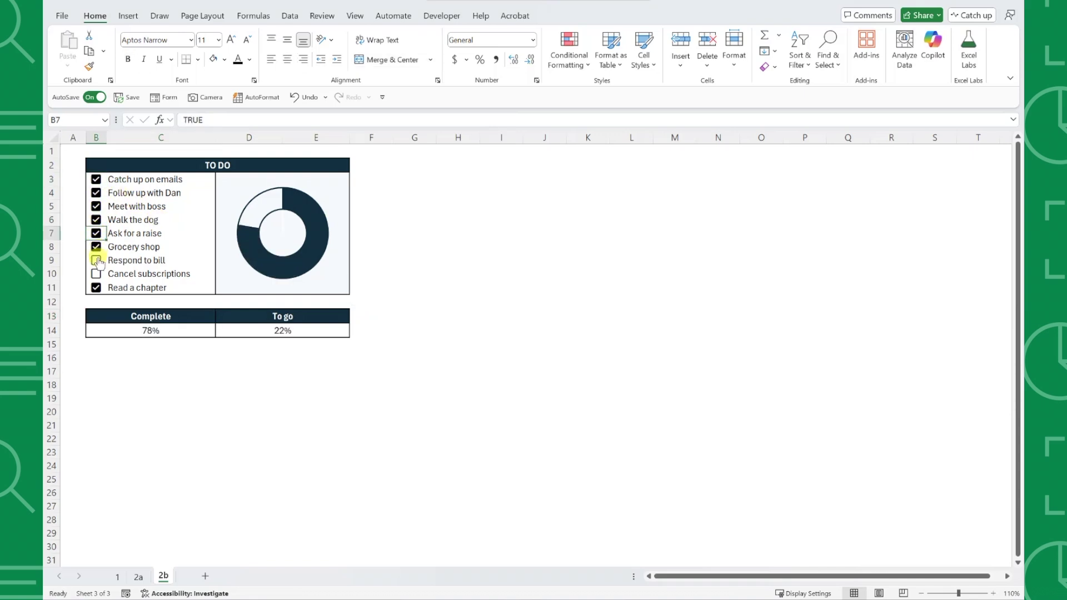
click(96, 260)
click(96, 274)
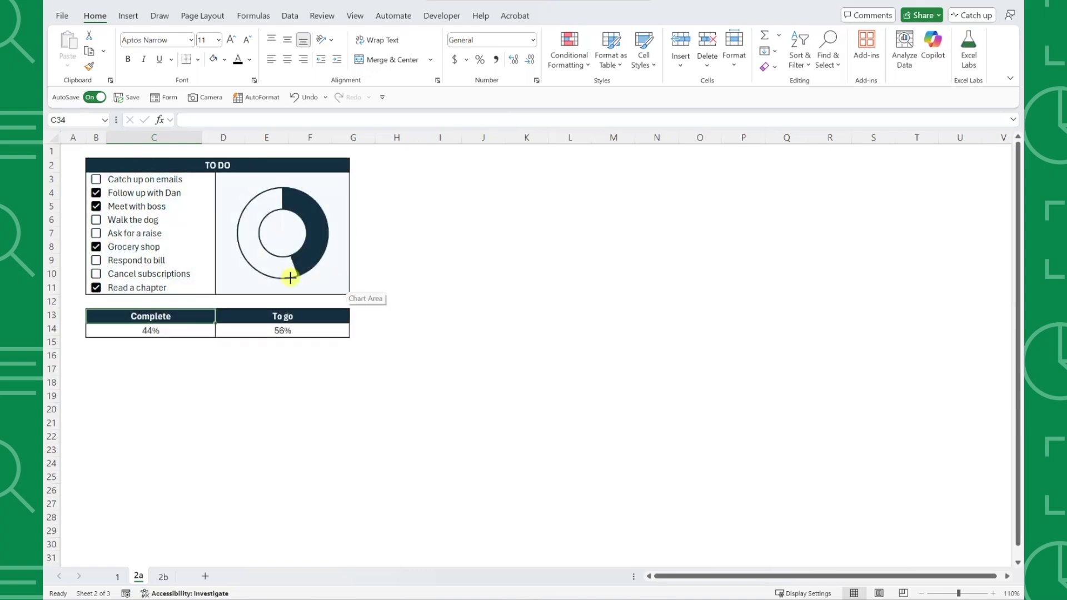
Check the five open tasks (emails, dog walk, raise, bill, subscriptions) to fill the doughnut to 100%.
click(97, 181)
click(97, 220)
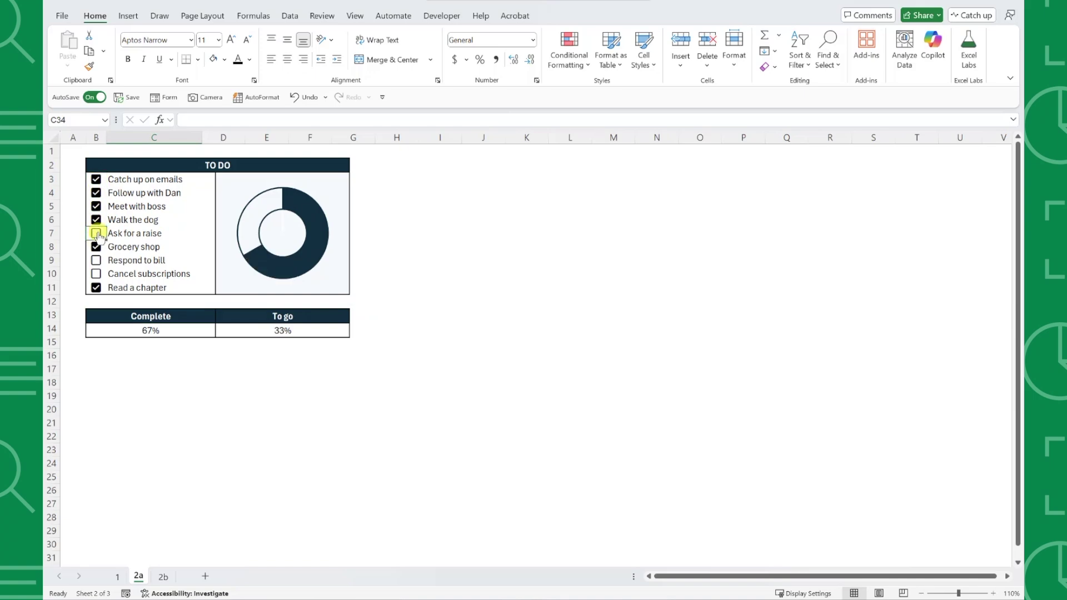
click(97, 234)
click(97, 260)
click(96, 275)
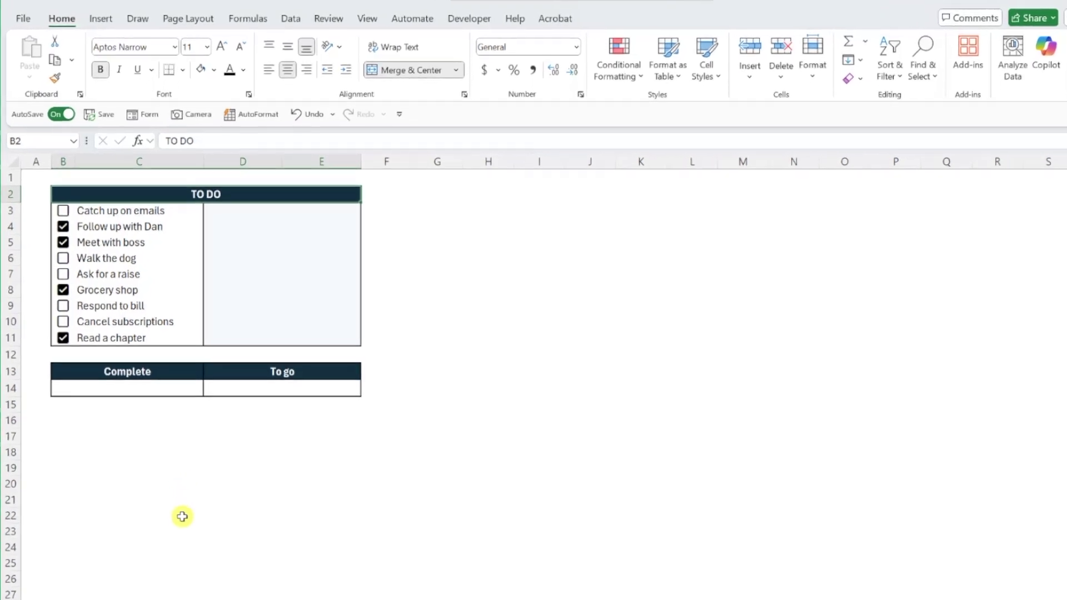
Enter =COUNTIF(B3:B11,TRUE)/COUNTA(B3:B11) in Complete cell B14, giving 44%.
click(189, 389)
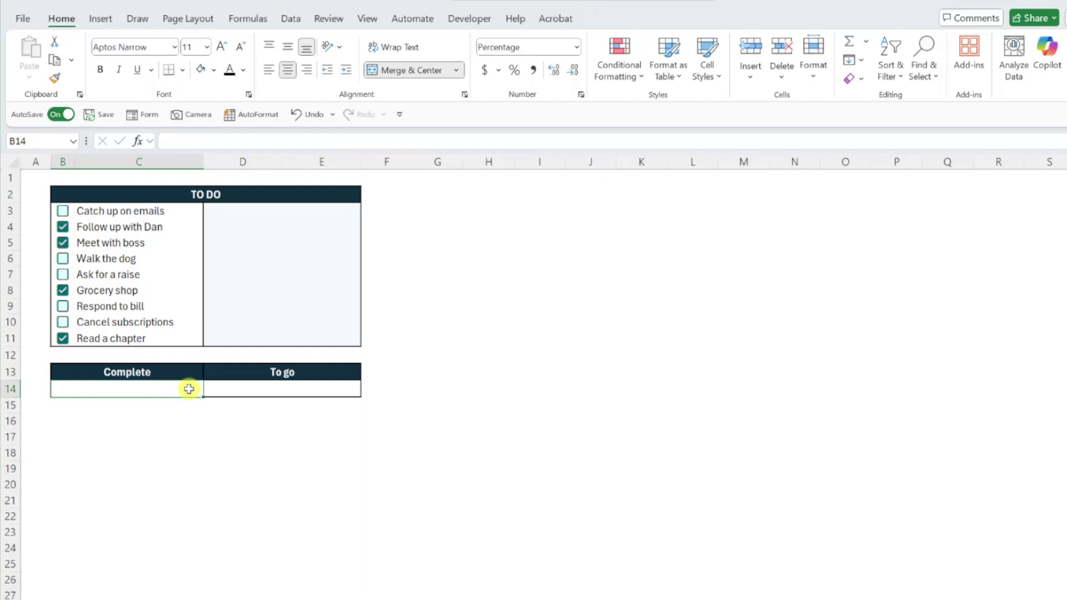
text(=countif)
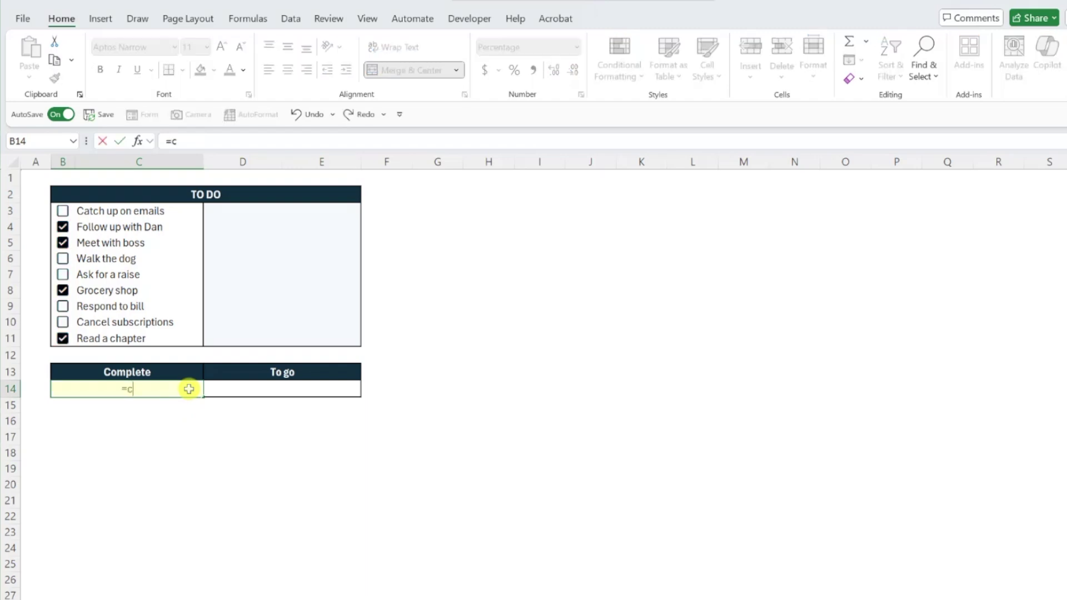
key(Tab)
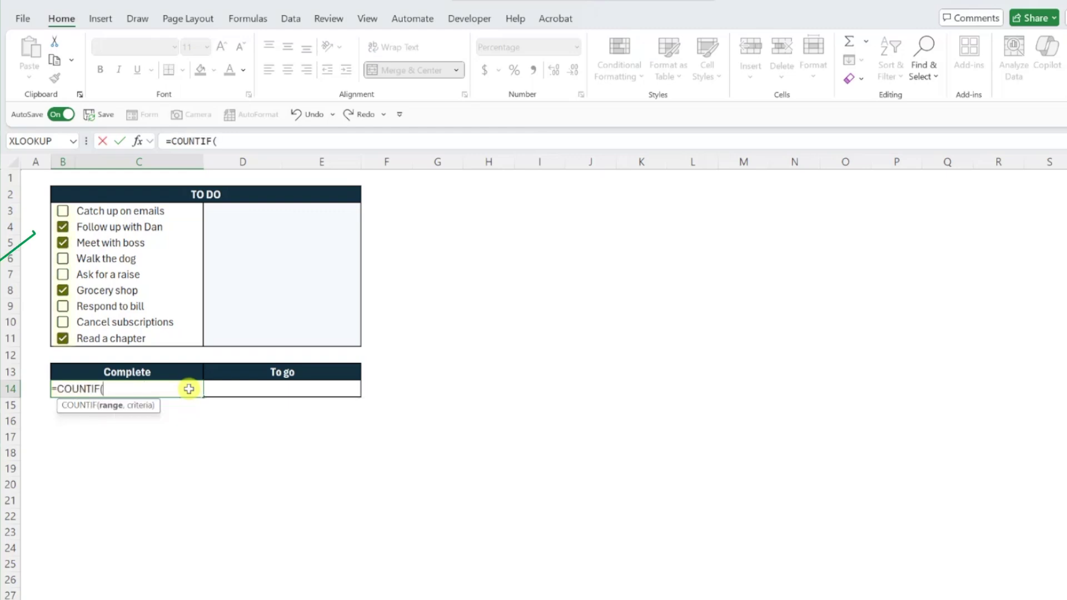
drag(67, 211, 69, 346)
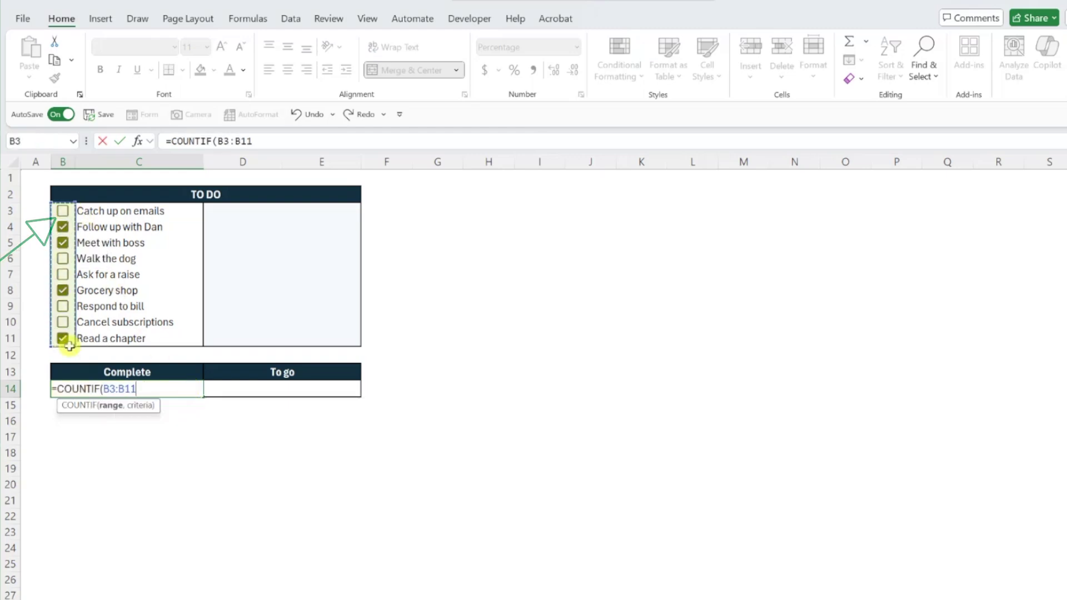
text(,true)
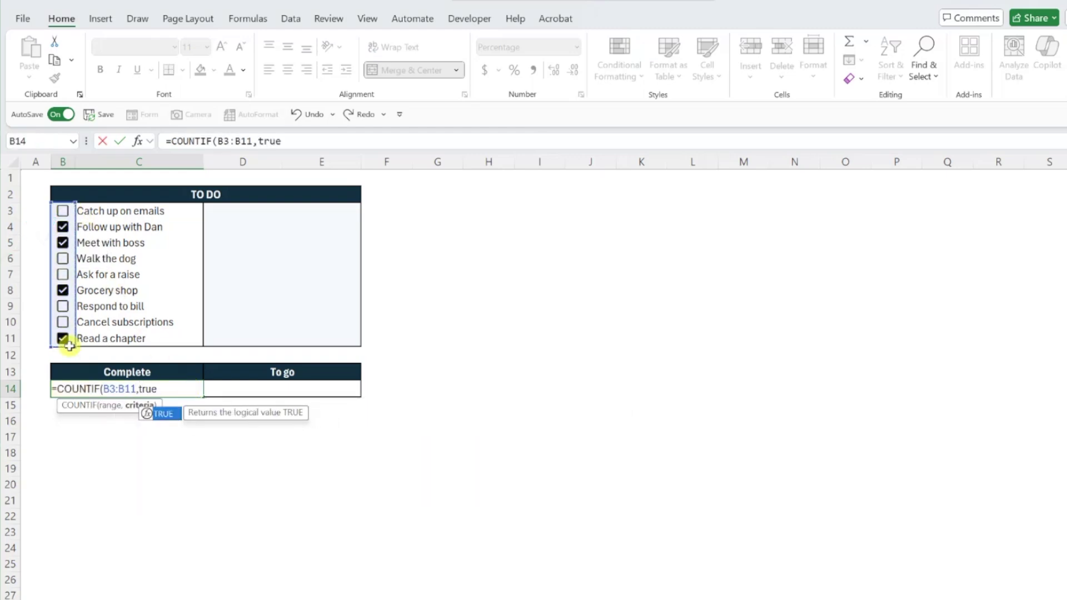
key(Tab)
text())
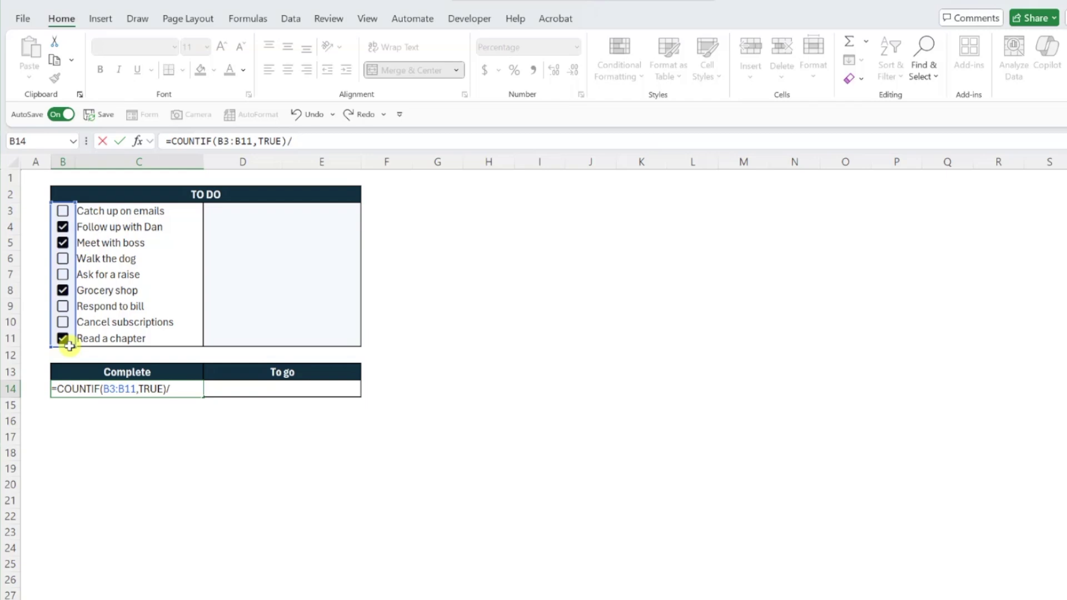
text(/counta)
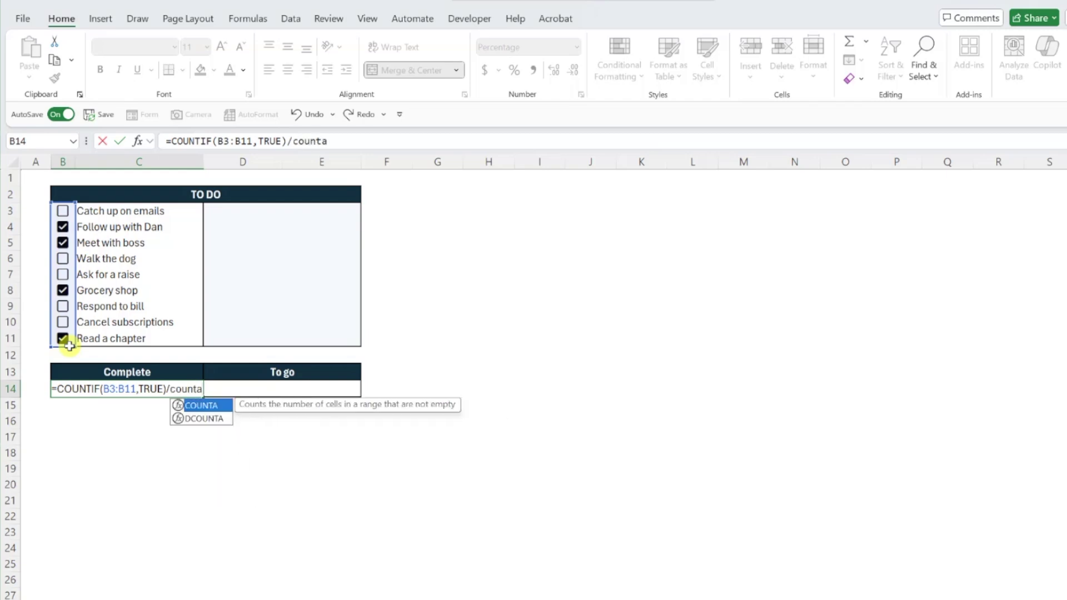
key(Tab)
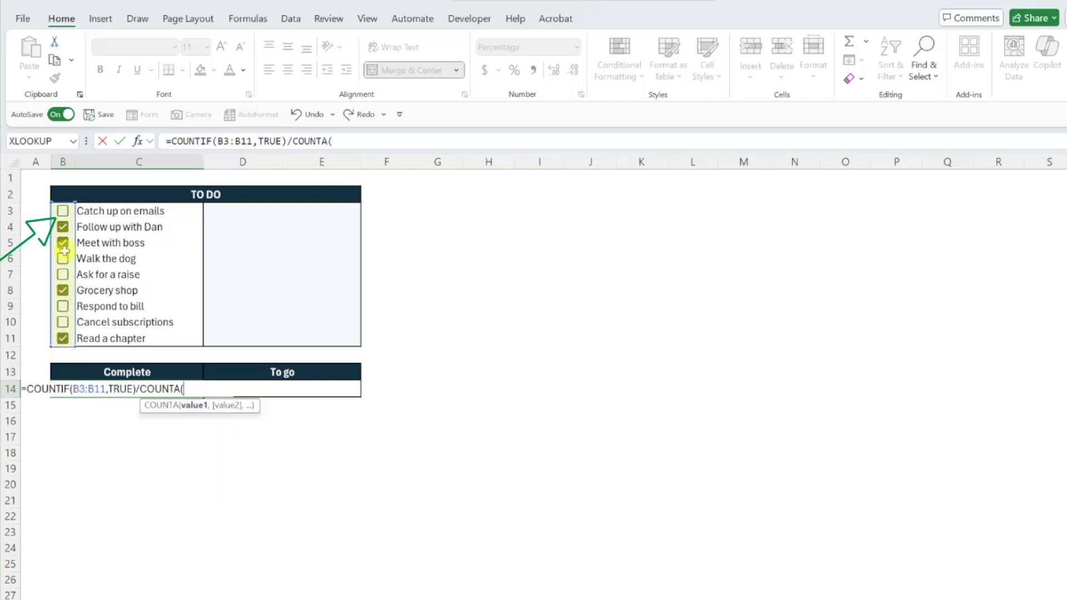
drag(63, 212, 63, 337)
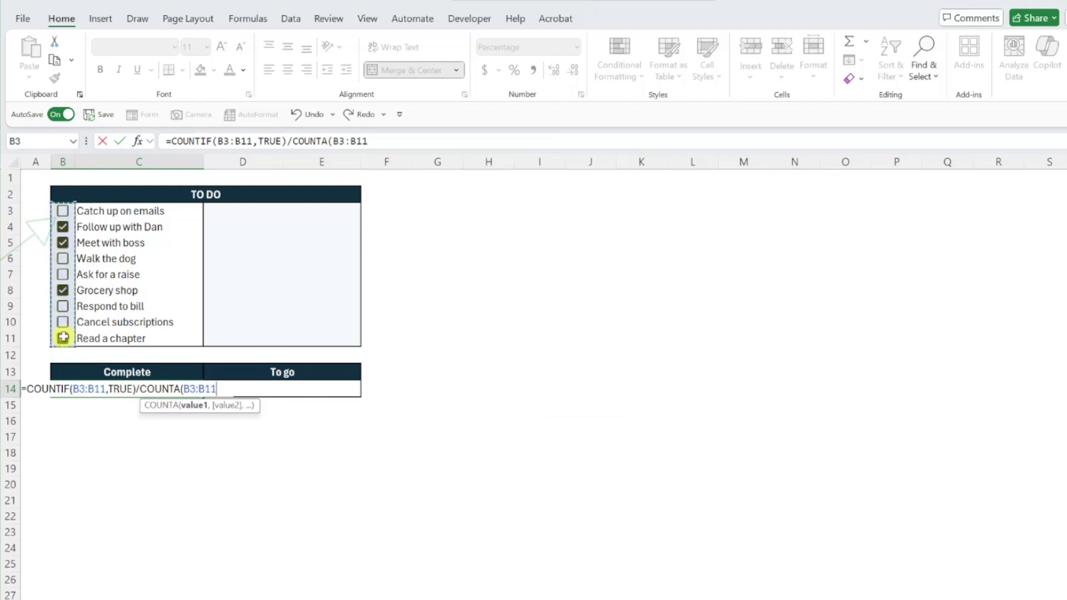
text())
key(Return)
key(Up)
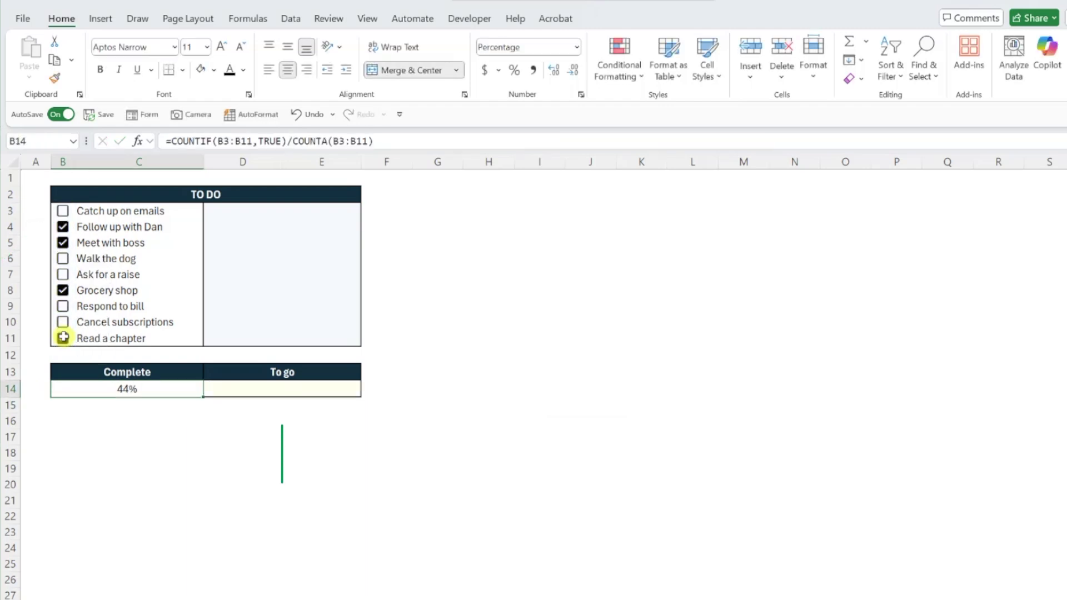
Set To go cell D14 to =1-B14 so it shows 56%.
click(215, 392)
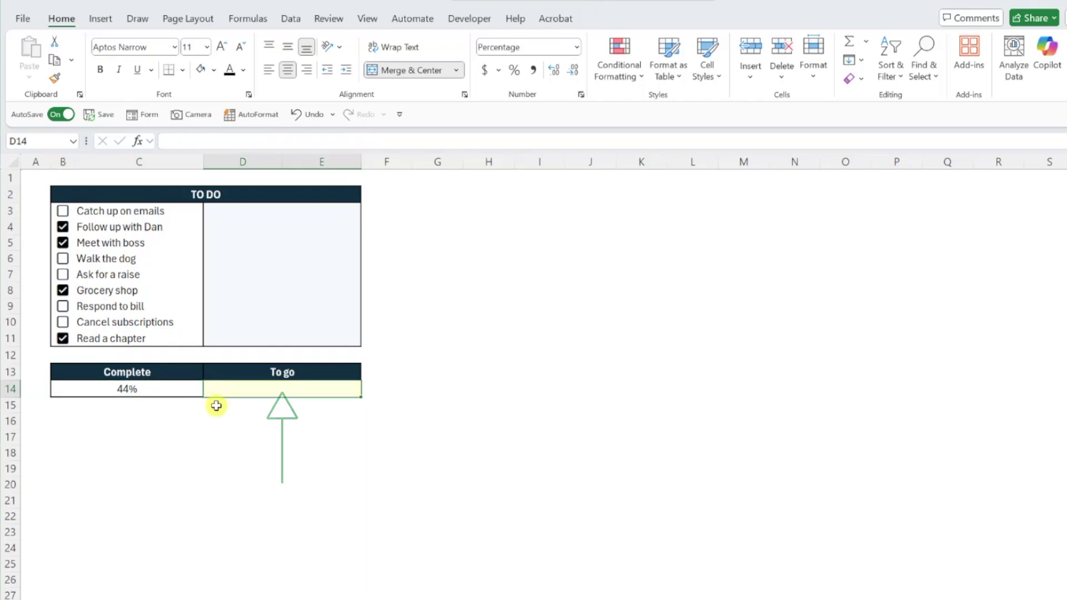
text(=1-)
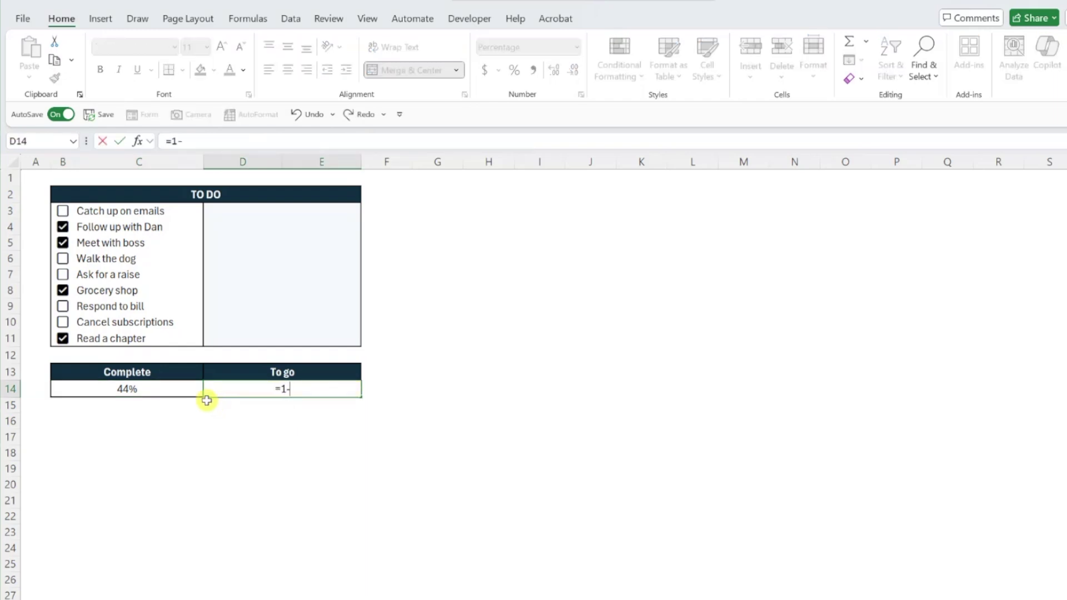
click(189, 391)
key(Return)
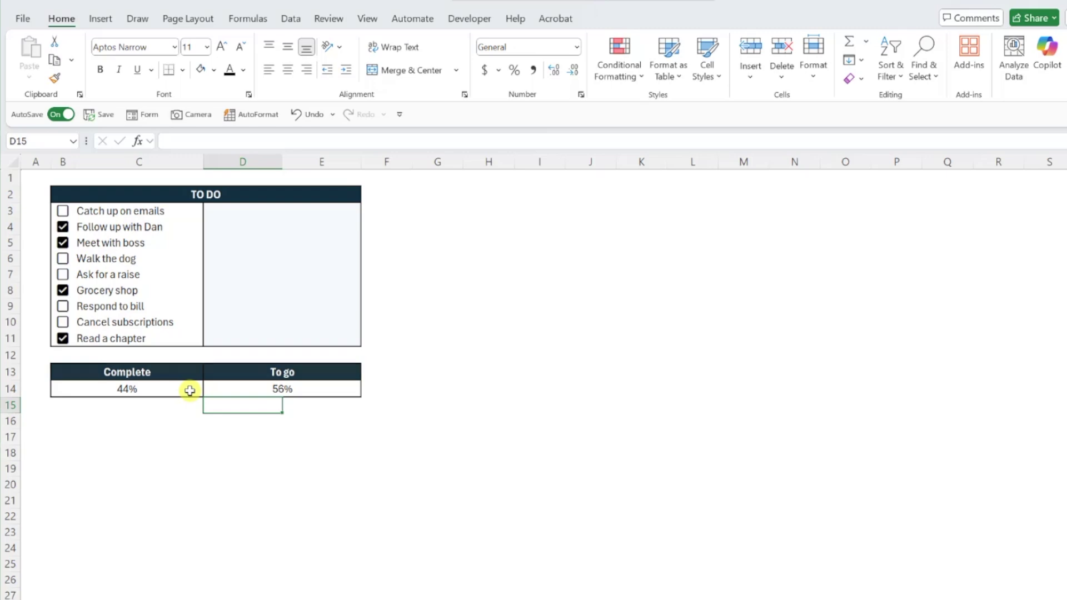
Insert a Doughnut chart from the Complete and To go table B13:E14.
drag(191, 373, 212, 386)
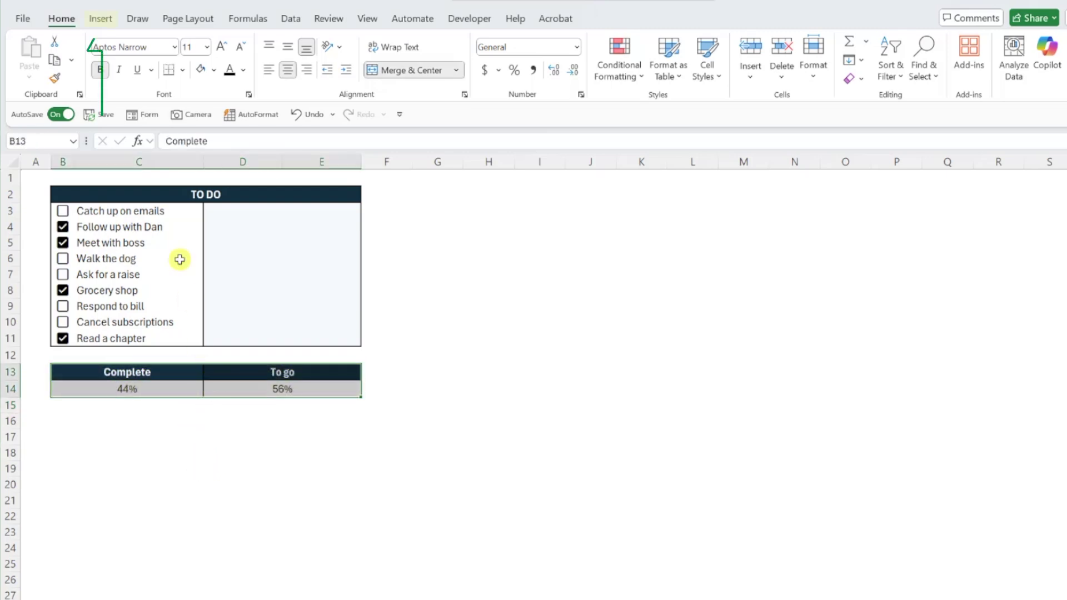
click(100, 19)
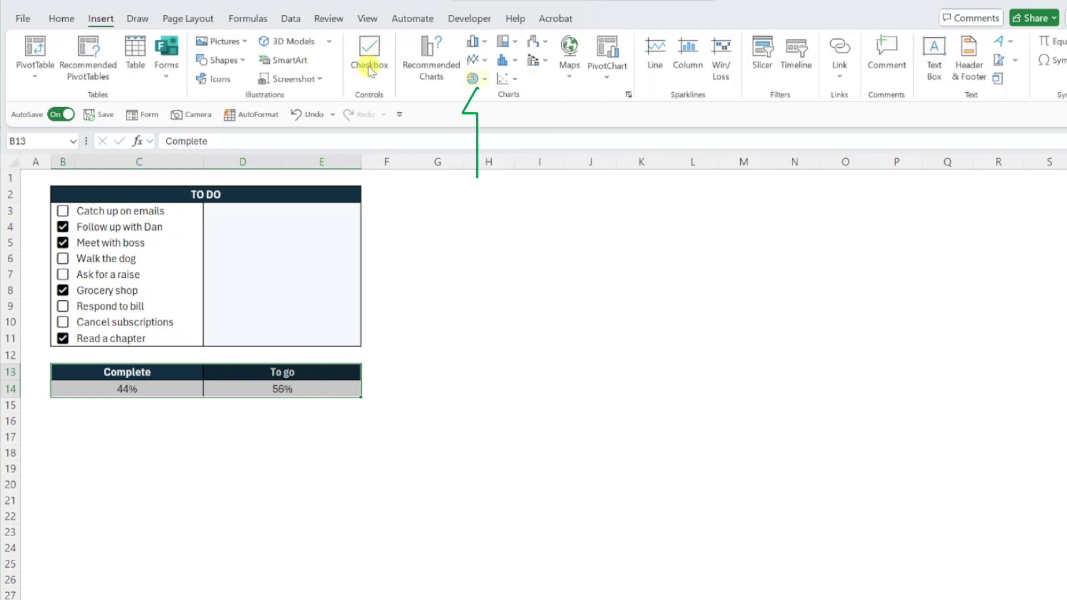
click(472, 78)
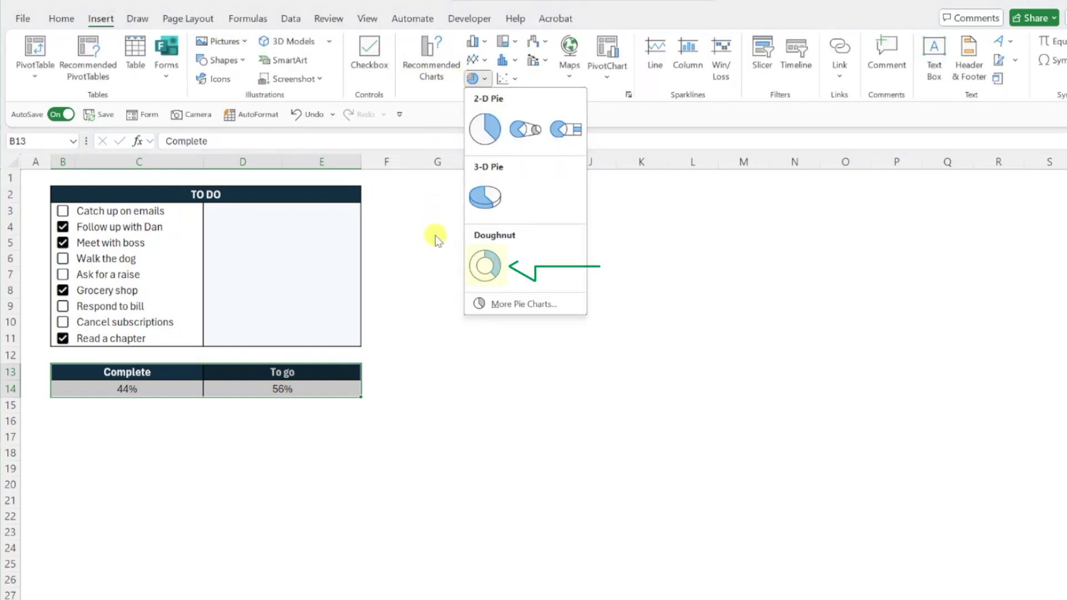
click(484, 266)
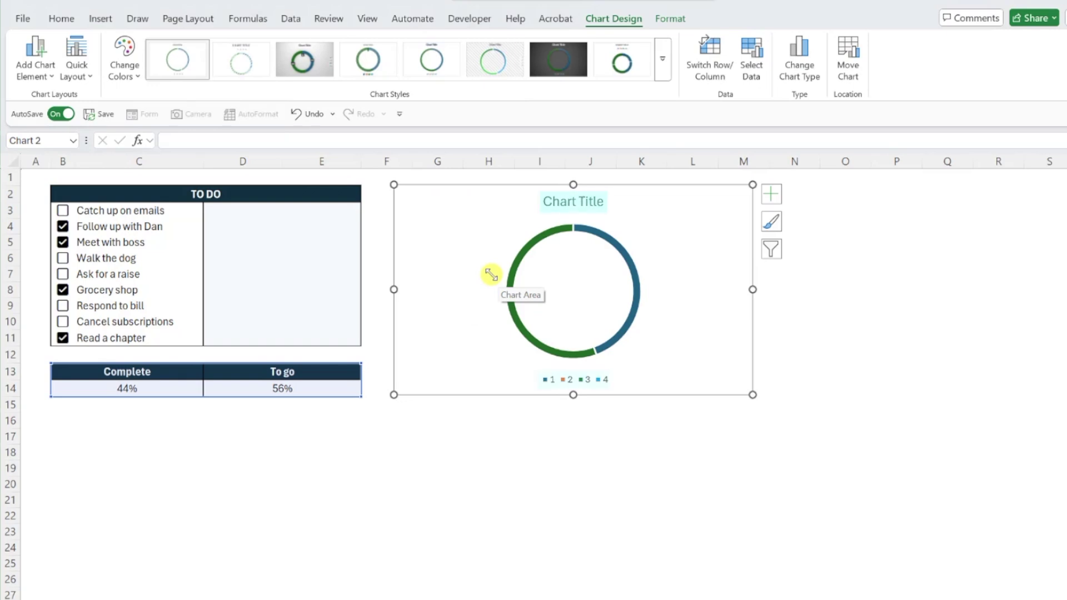
Delete the doughnut chart's title and legend.
click(561, 200)
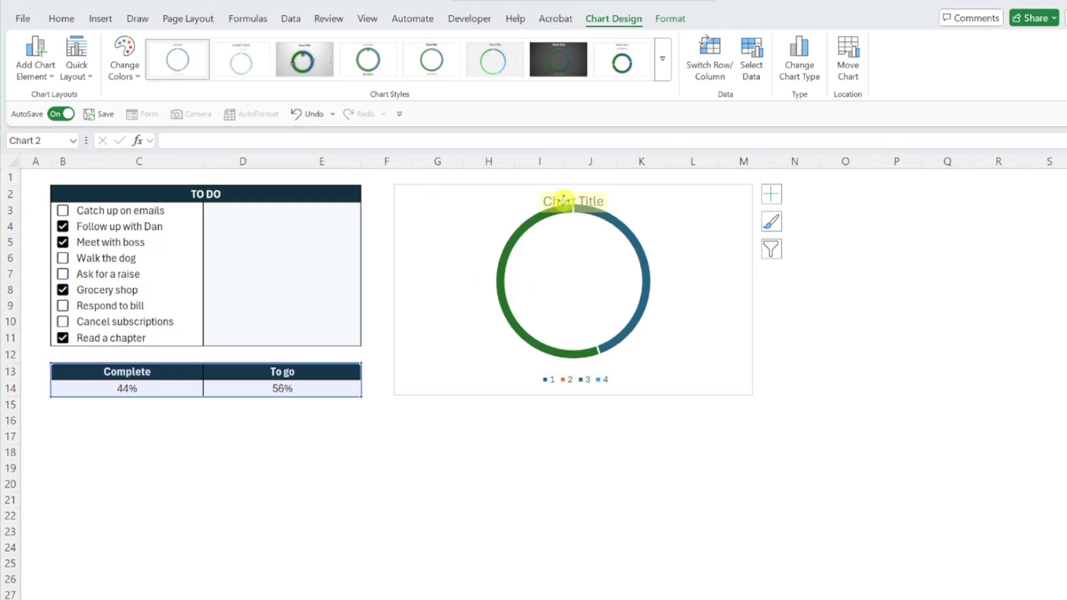
key(Delete)
click(576, 382)
key(Delete)
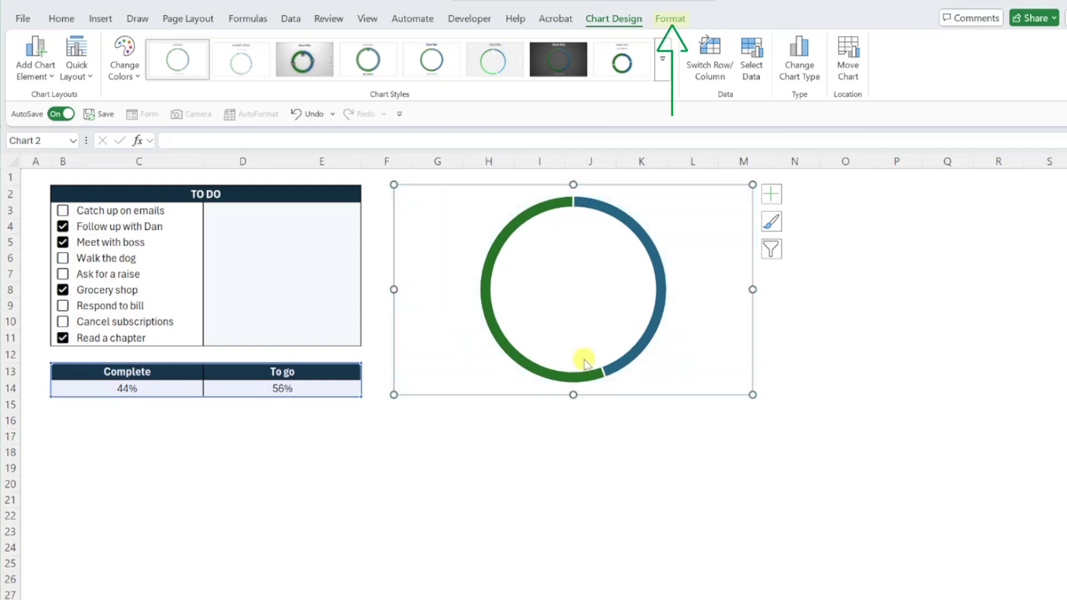
Set the chart area to No Outline and No Fill.
click(670, 20)
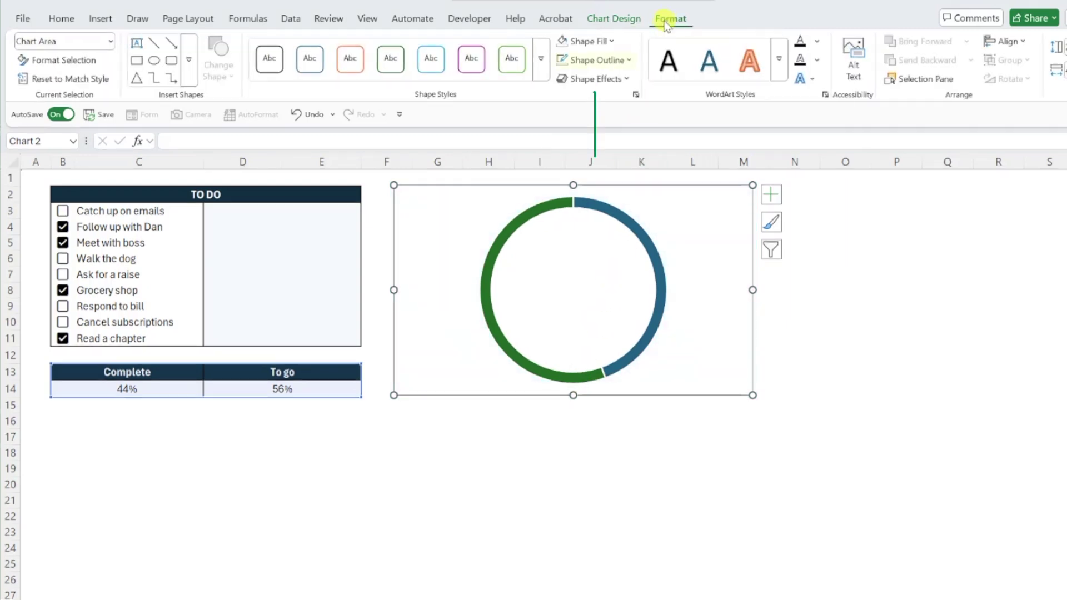
click(632, 60)
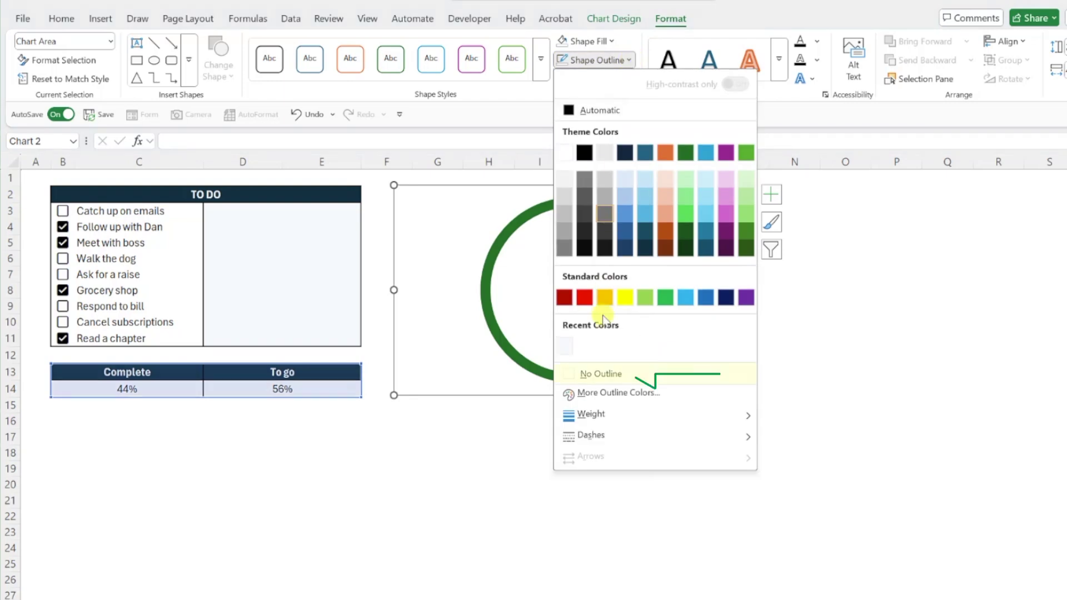
click(589, 374)
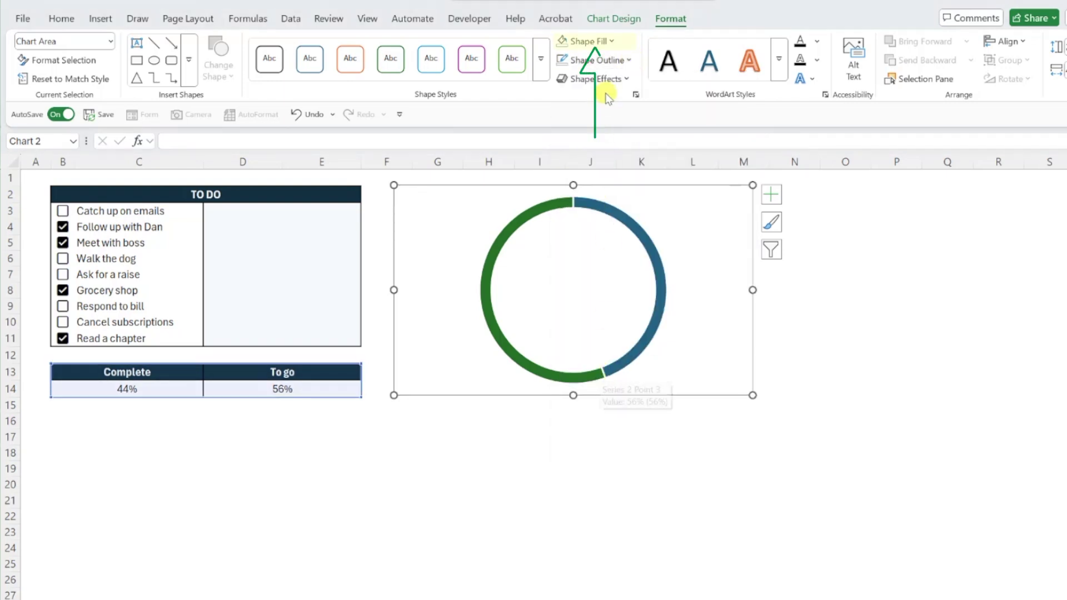
click(611, 42)
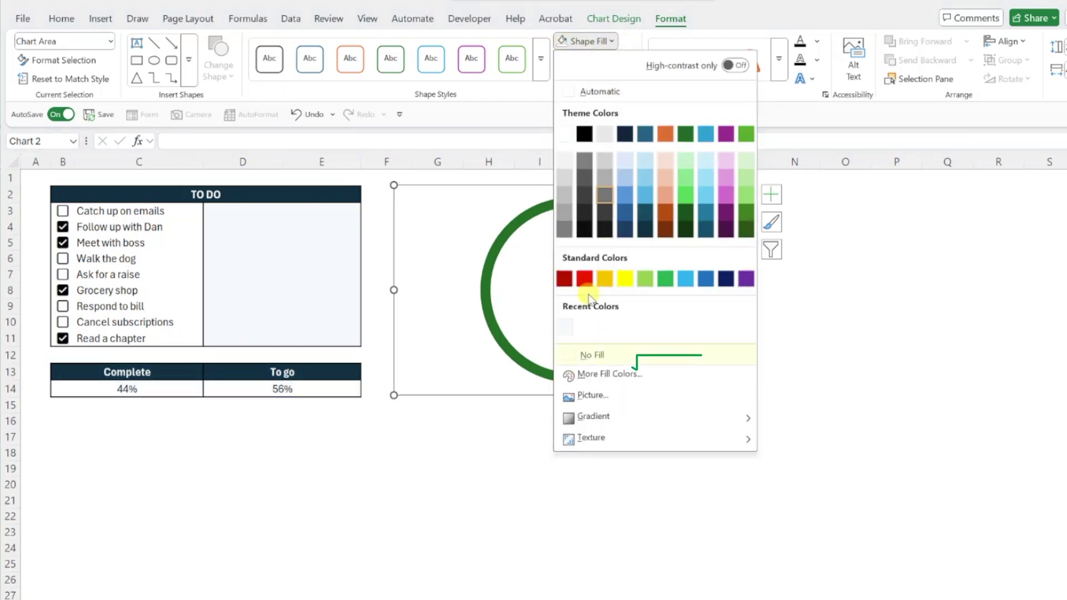
click(589, 359)
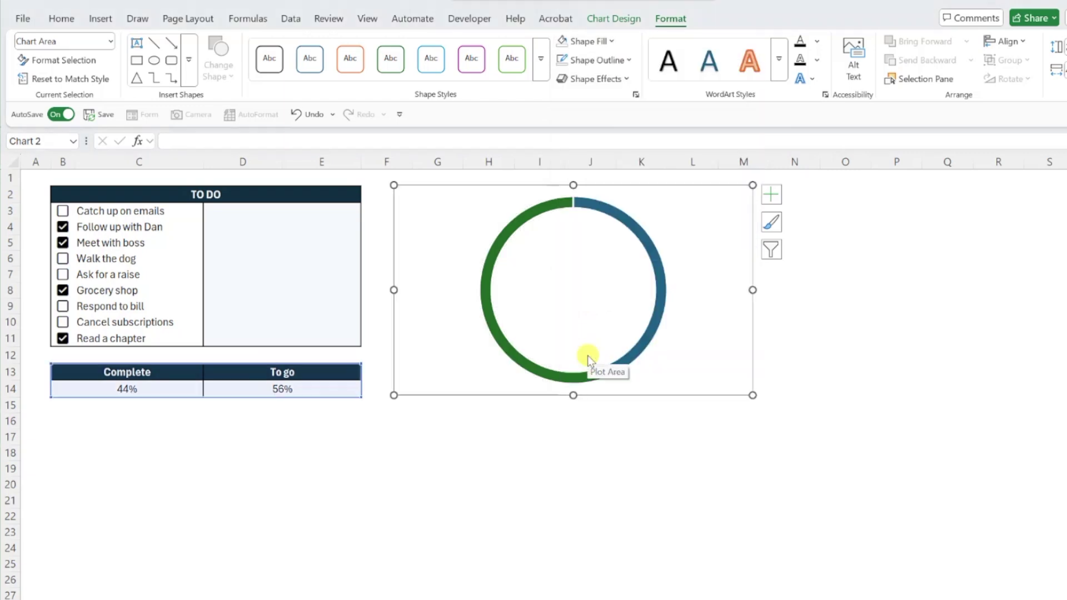
Set the doughnut series' Doughnut Hole Size to 5% in Format Data Series.
click(508, 344)
right_click(508, 344)
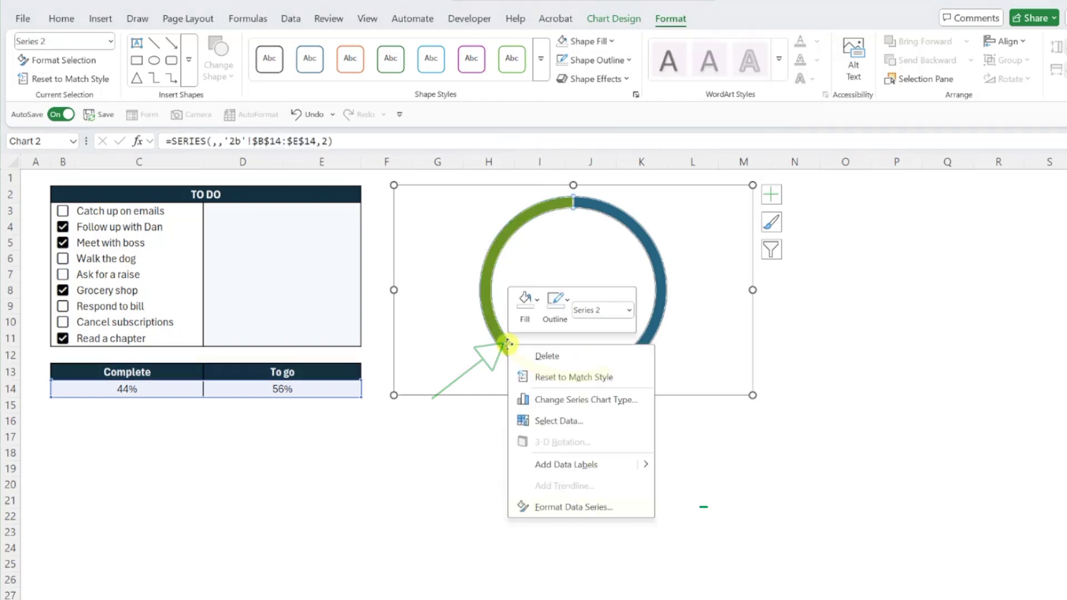
click(537, 506)
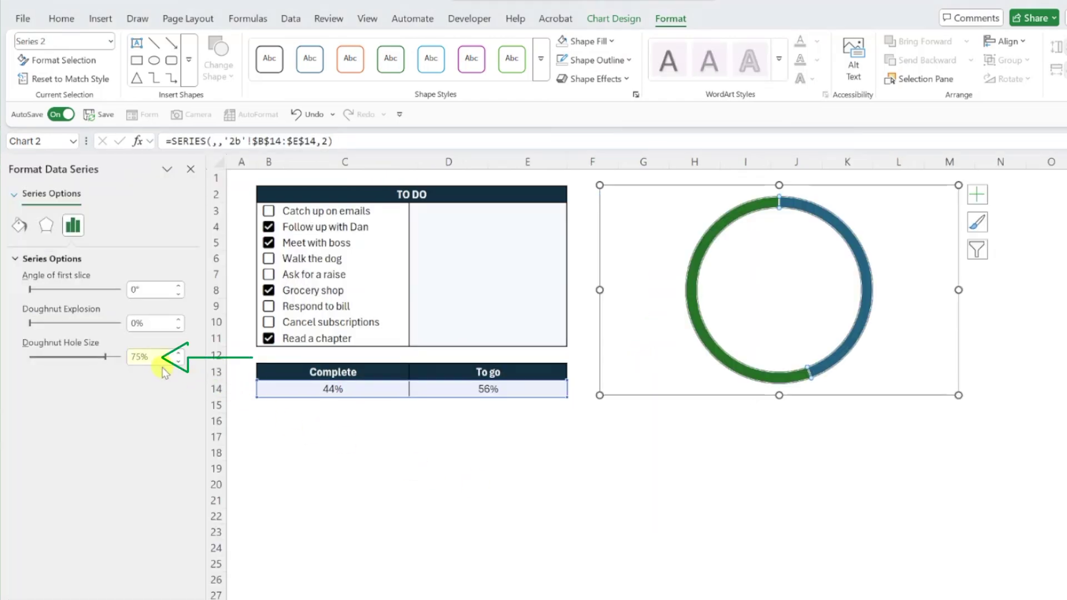
text(5)
key(Return)
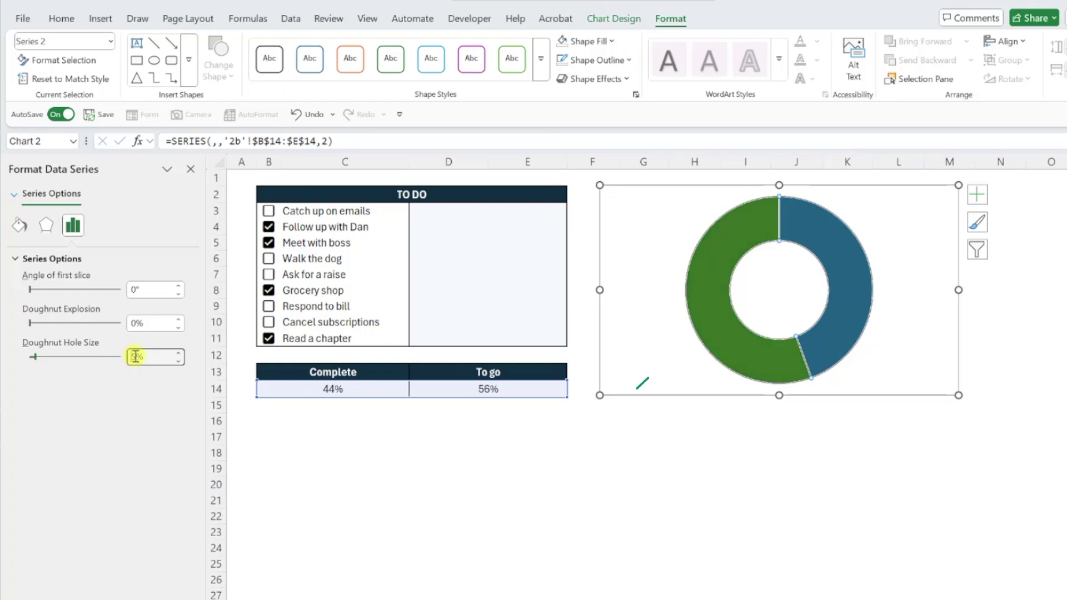
Set the larger green slice to No fill.
click(710, 309)
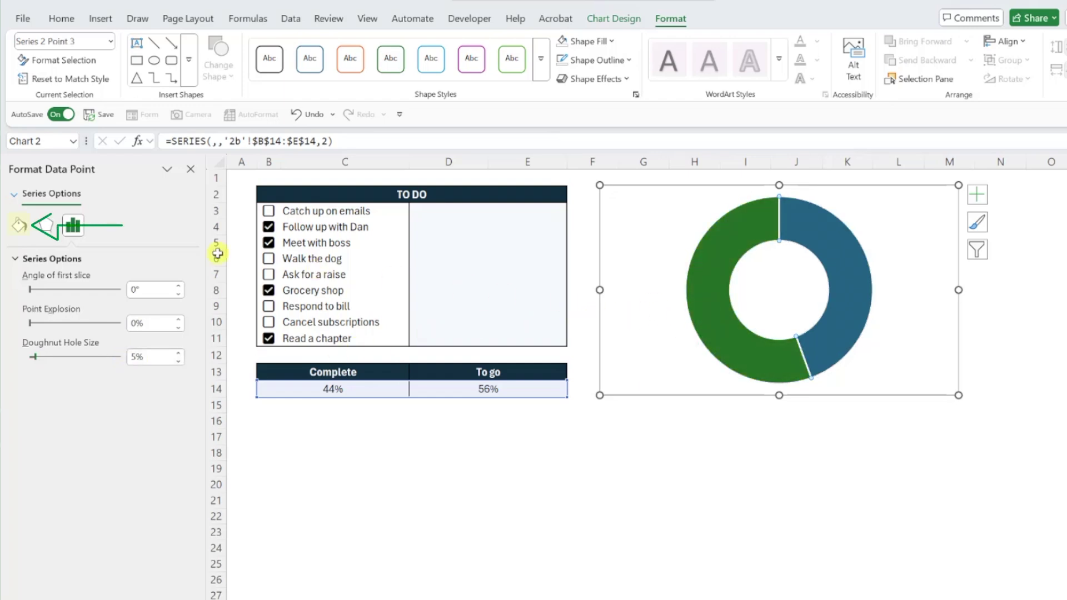
click(20, 227)
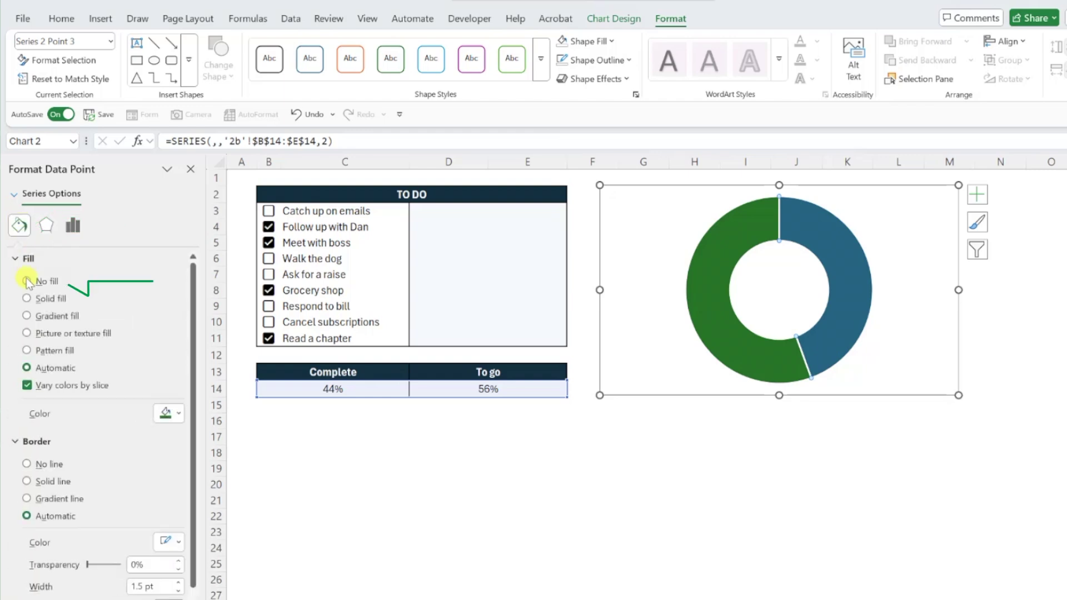
click(27, 281)
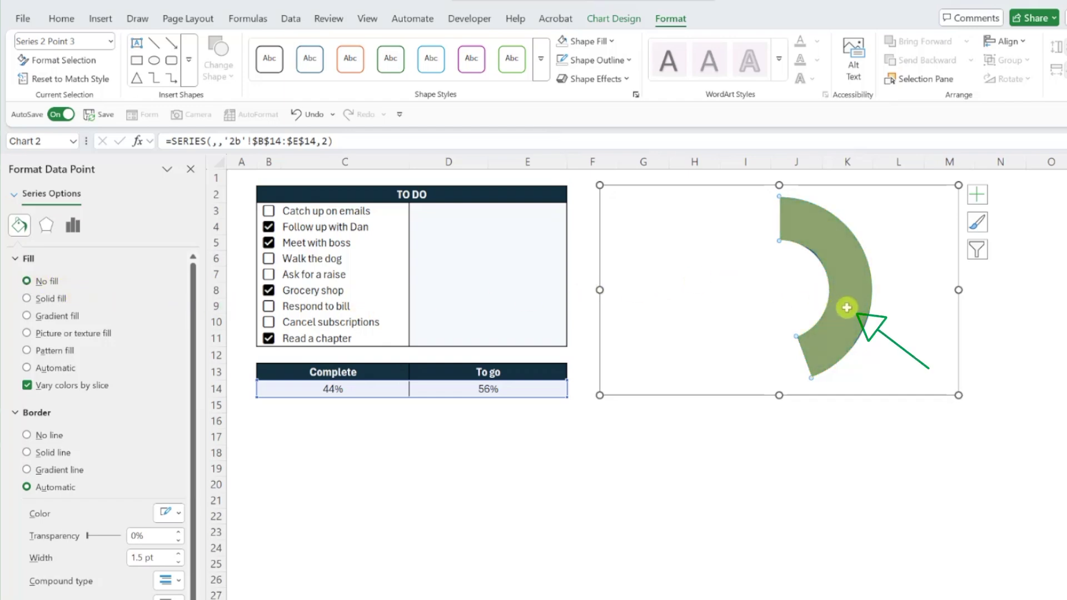
Fill the completed slice dark navy and give it a solid border line.
click(847, 308)
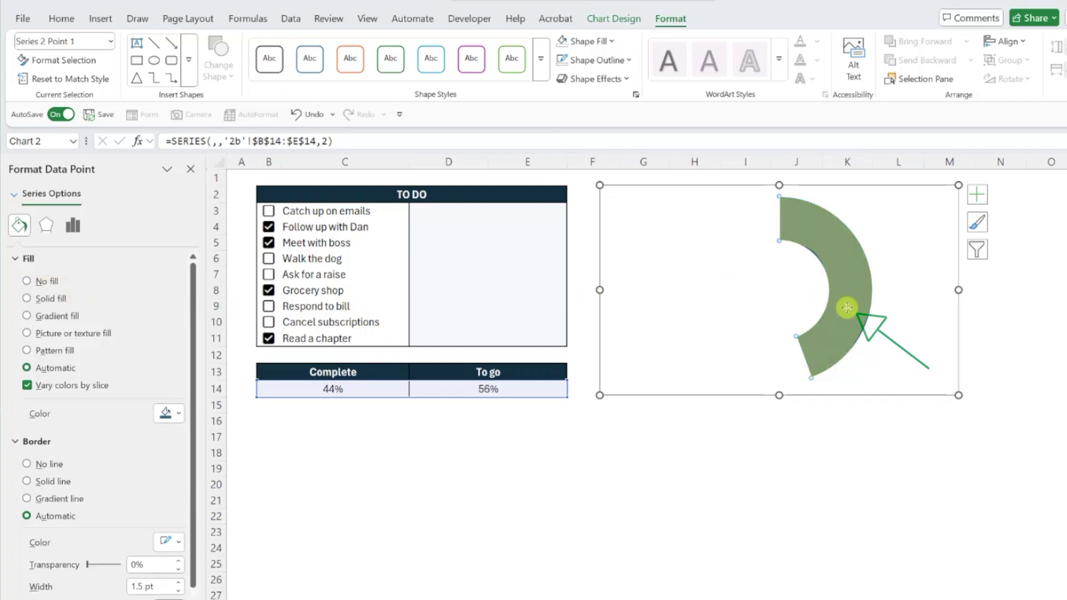
click(178, 417)
click(241, 278)
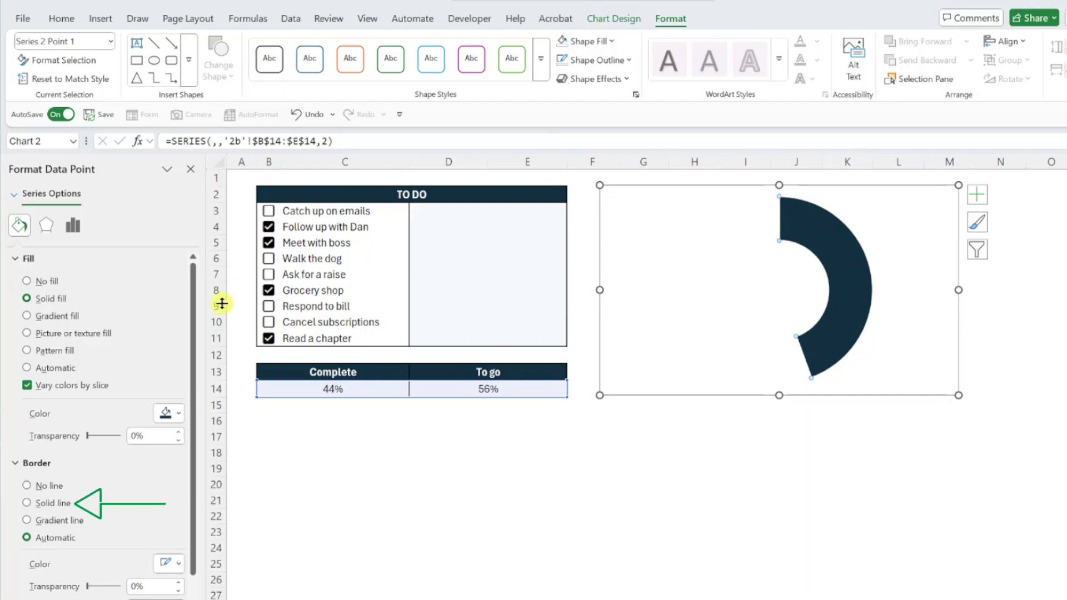
click(27, 504)
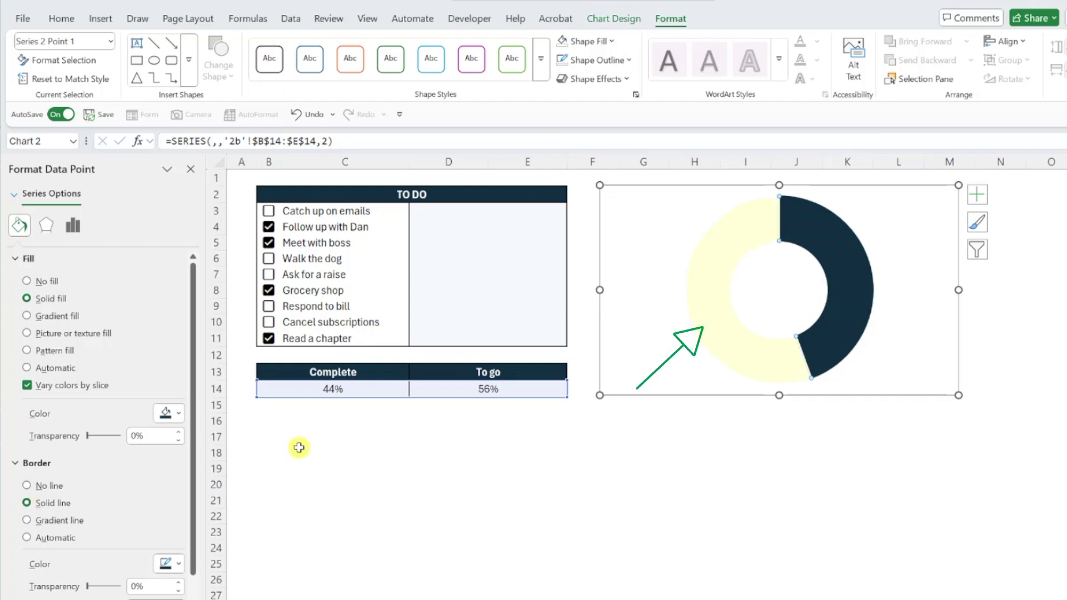
click(722, 291)
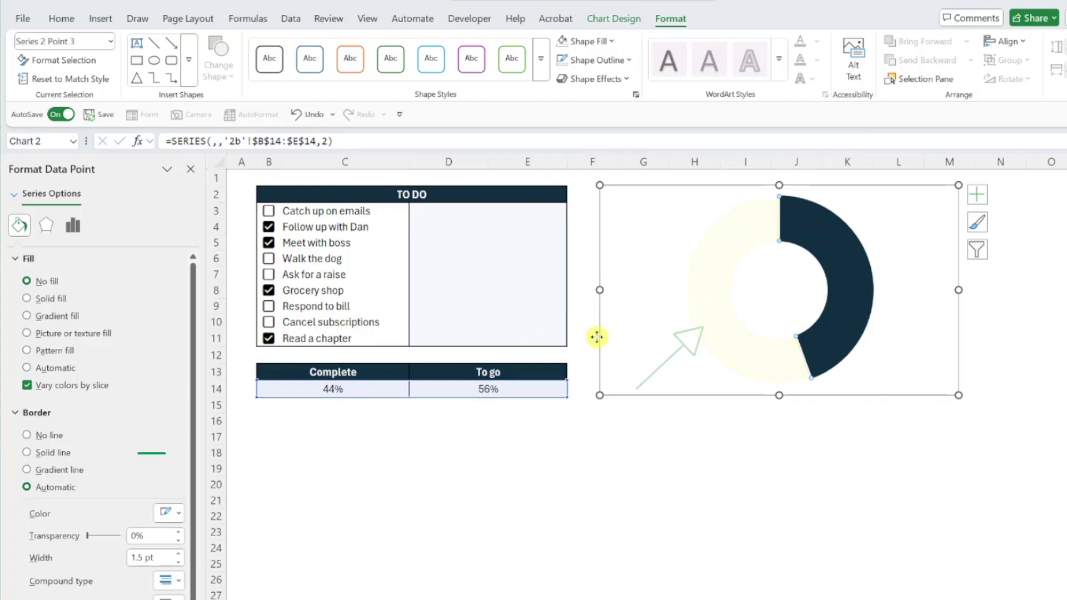
Outline the unfilled slice, then move and resize the chart into the box beside the list.
click(27, 453)
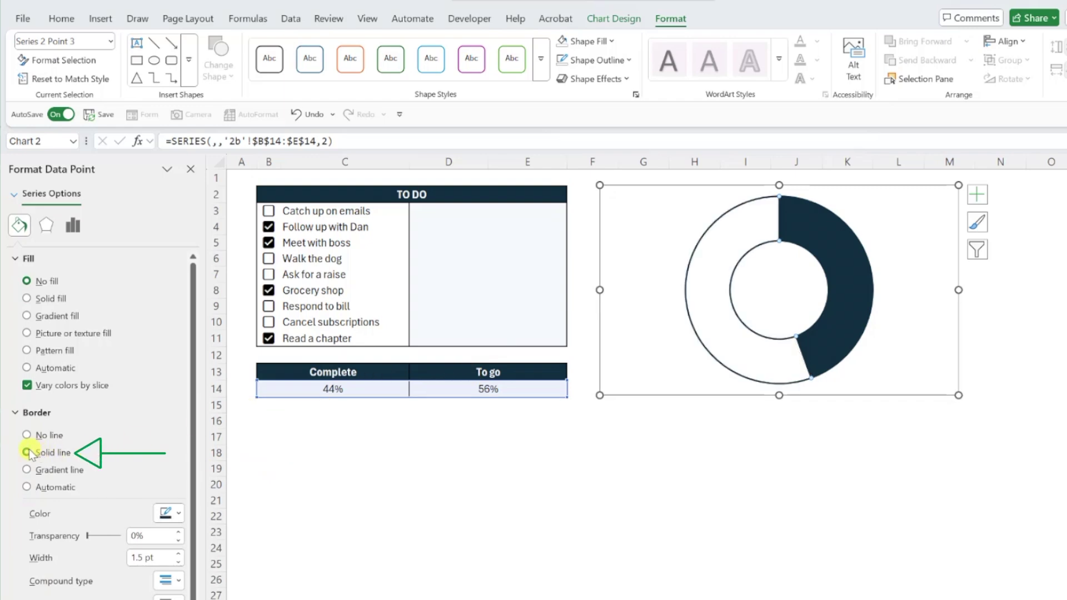
click(190, 170)
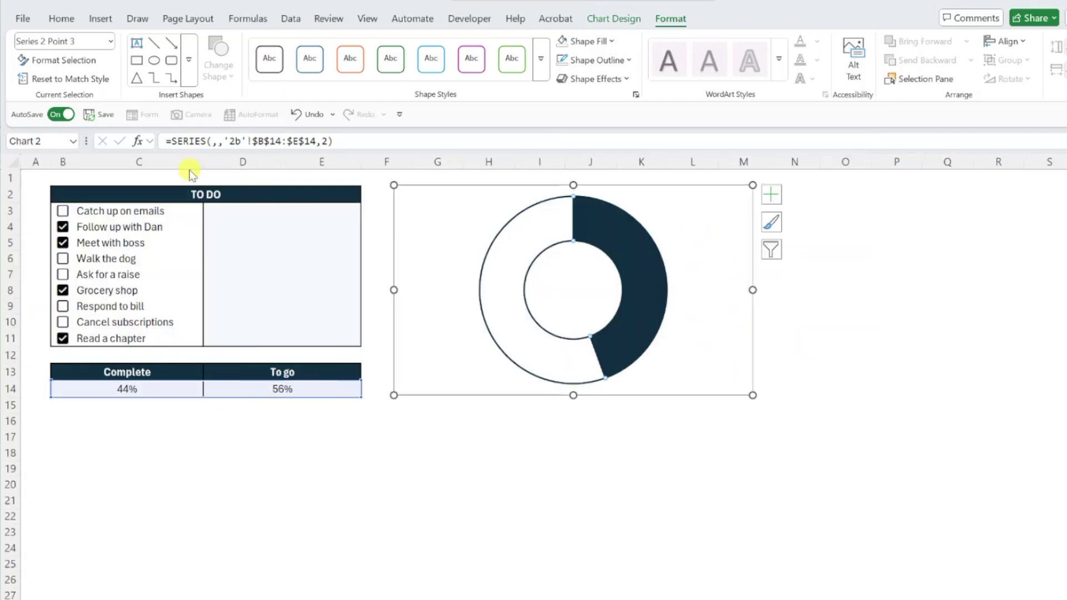
drag(408, 184, 222, 209)
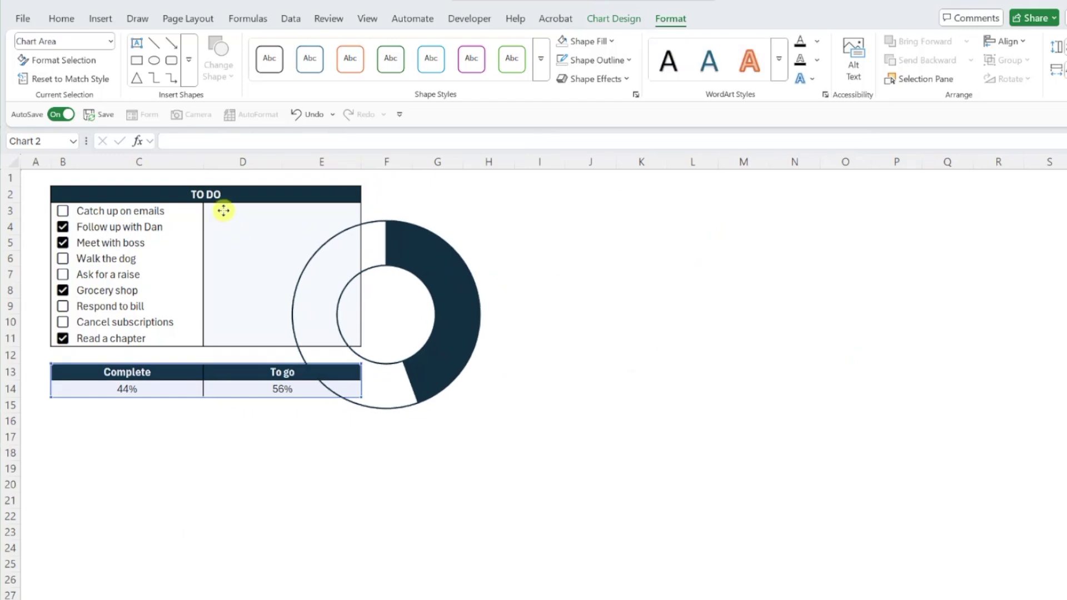
drag(357, 339, 356, 339)
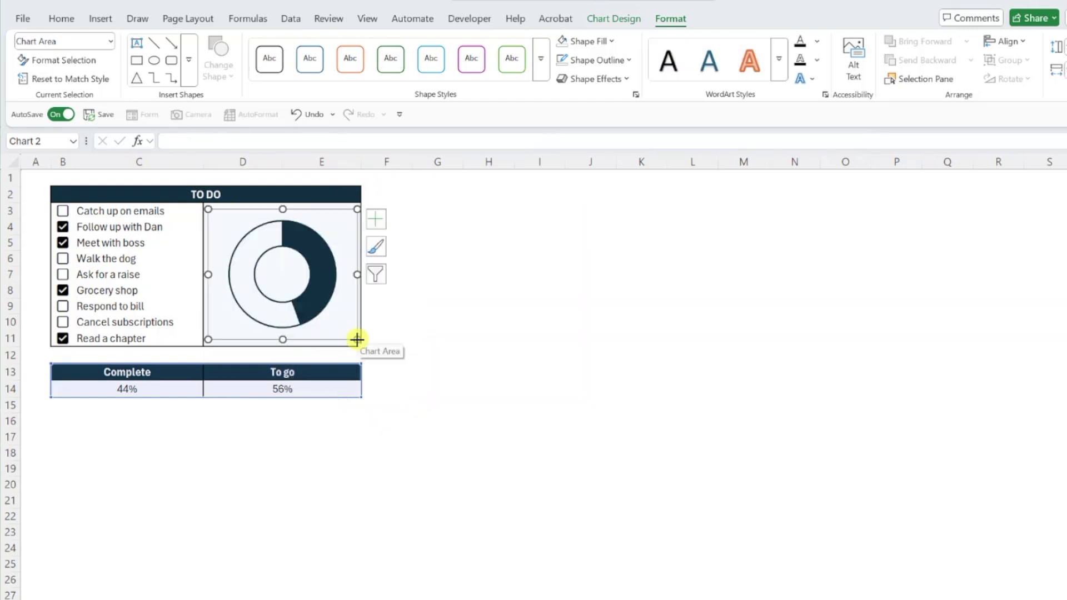
key(Escape)
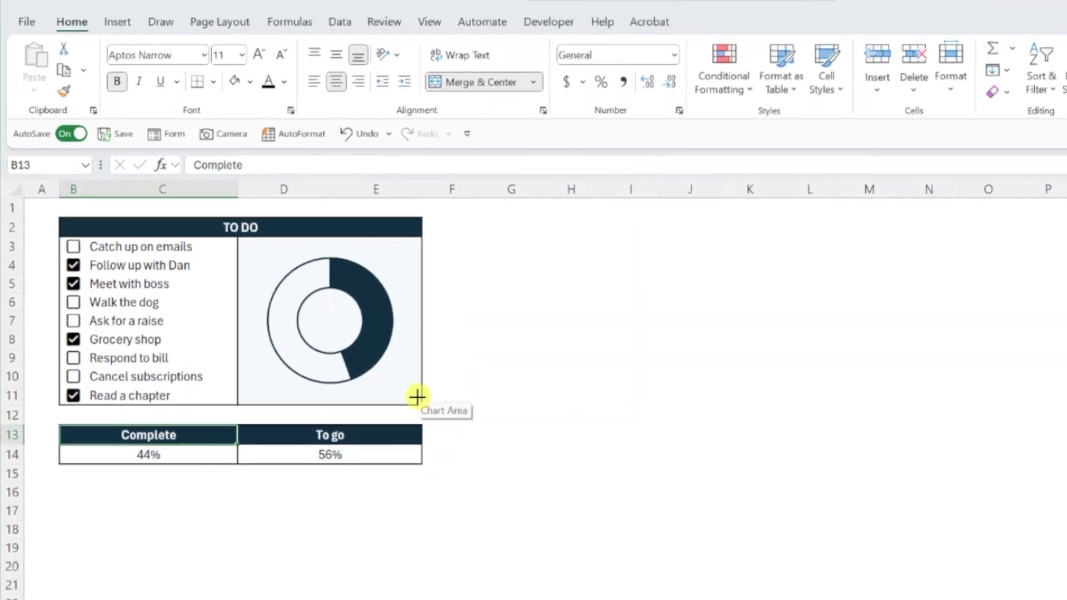
Tick all nine tasks, including emails, dog walk, raise, bill and subscriptions, reaching 100% Complete.
click(71, 239)
click(73, 266)
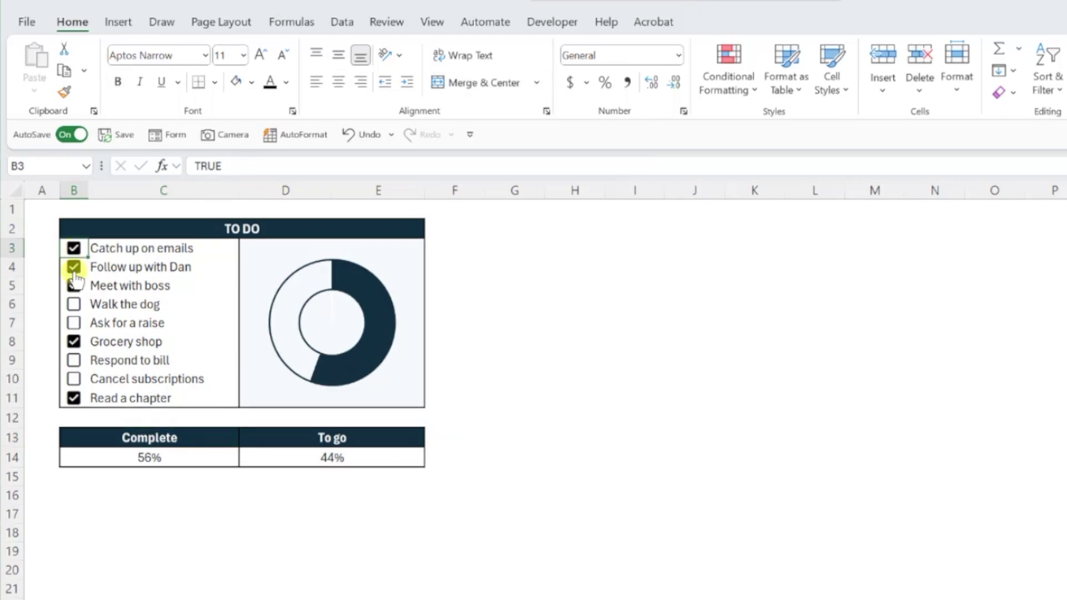
click(73, 304)
click(78, 328)
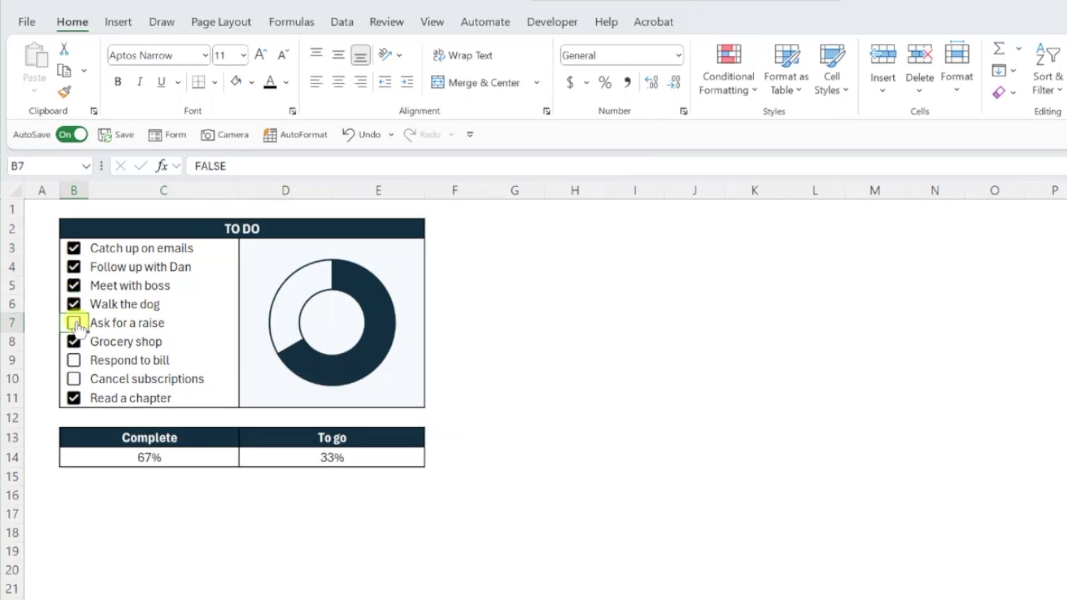
click(76, 362)
click(77, 382)
click(77, 382)
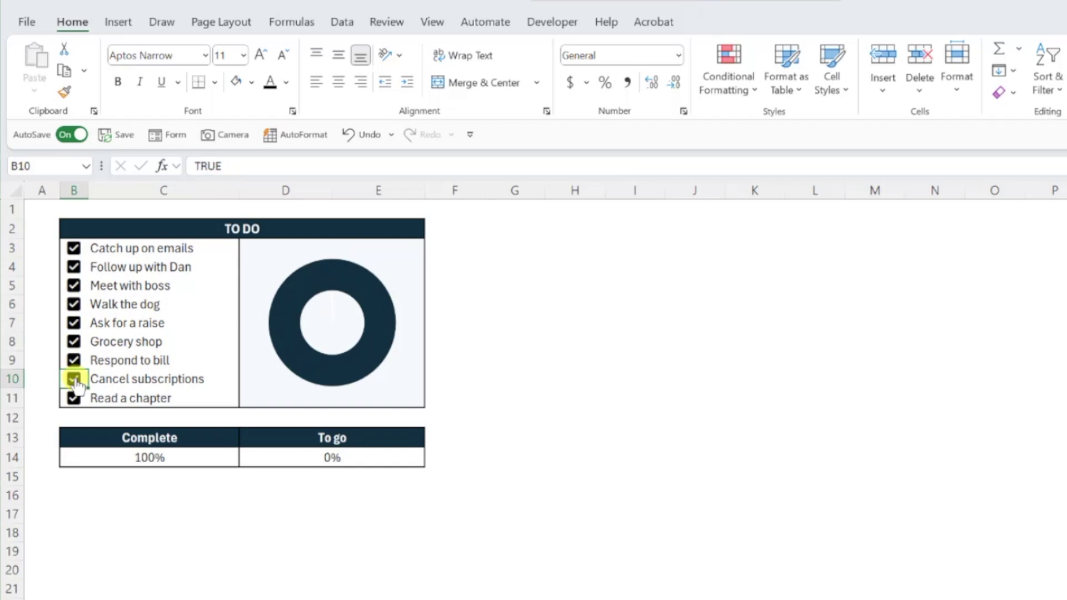